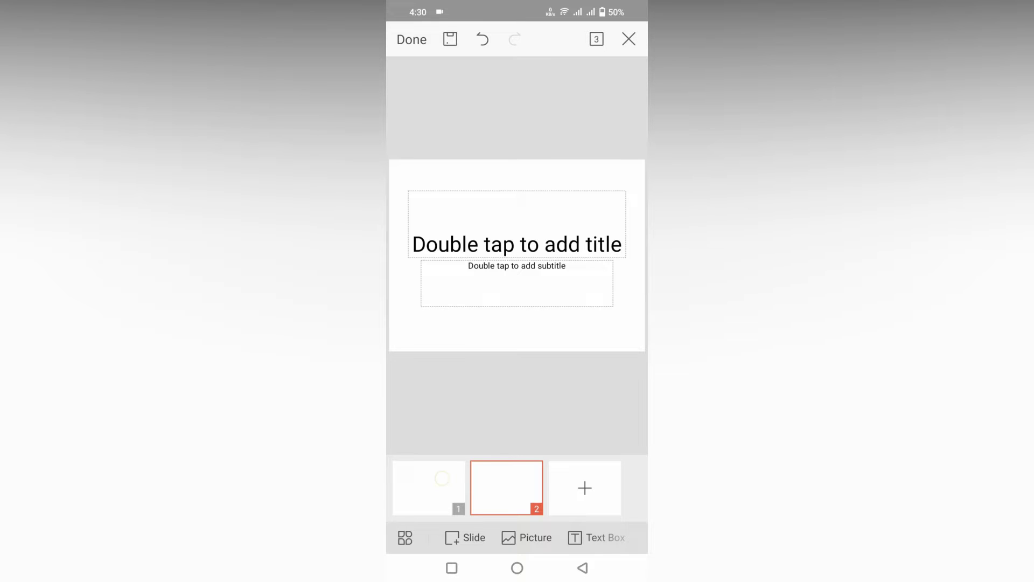
Switch from slide 1 to the empty second slide.
click(442, 479)
click(522, 480)
Insert a table with 8 columns, 3 rows and the gray style on slide 2.
click(405, 537)
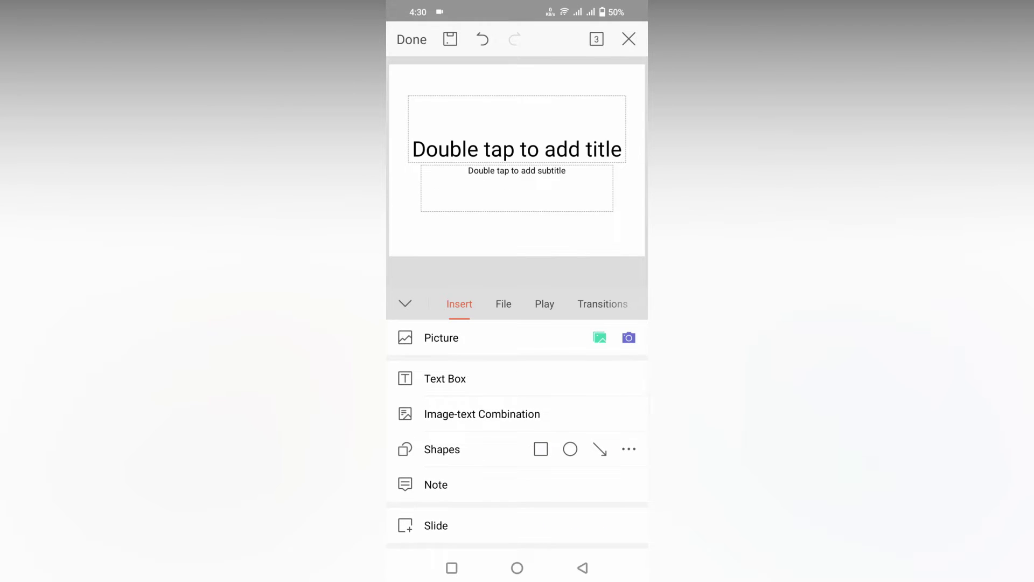
scroll(517, 436, down, 5)
click(437, 415)
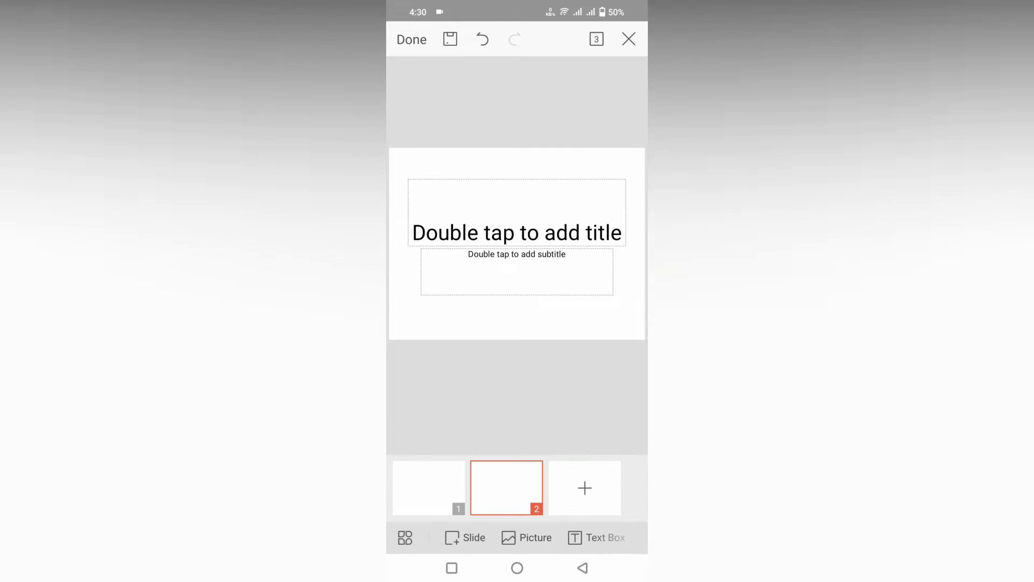
click(571, 230)
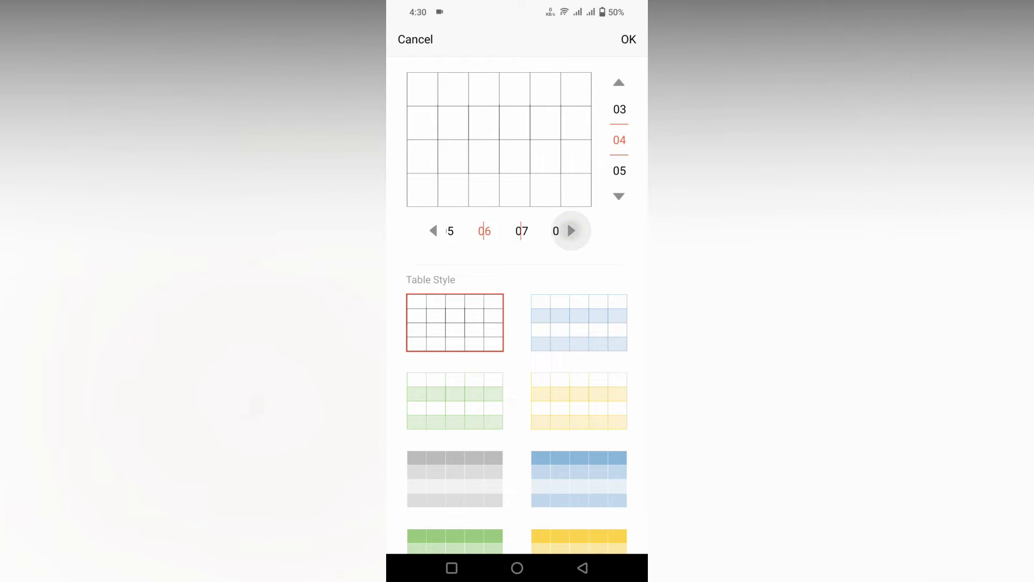
click(571, 230)
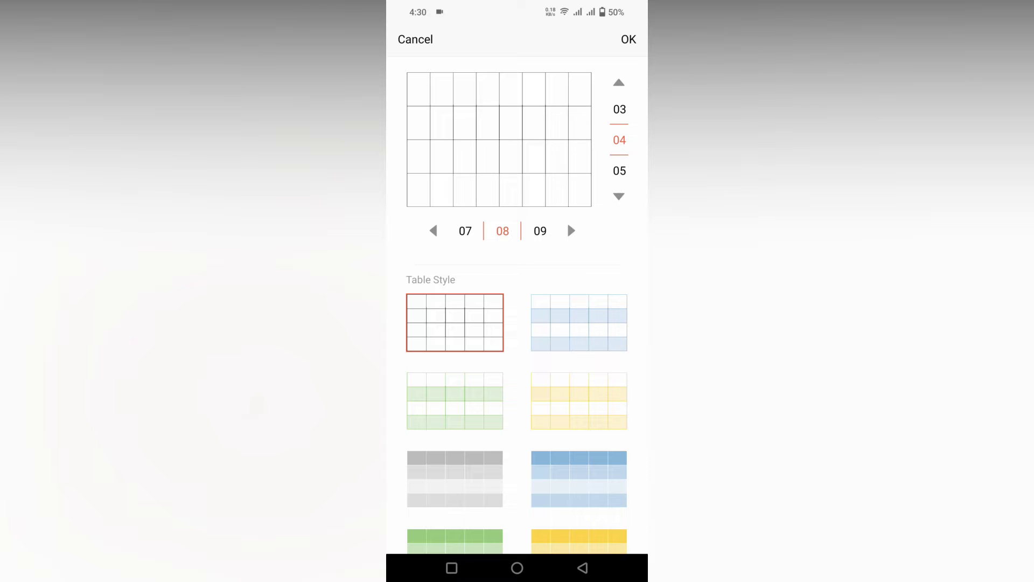
click(619, 197)
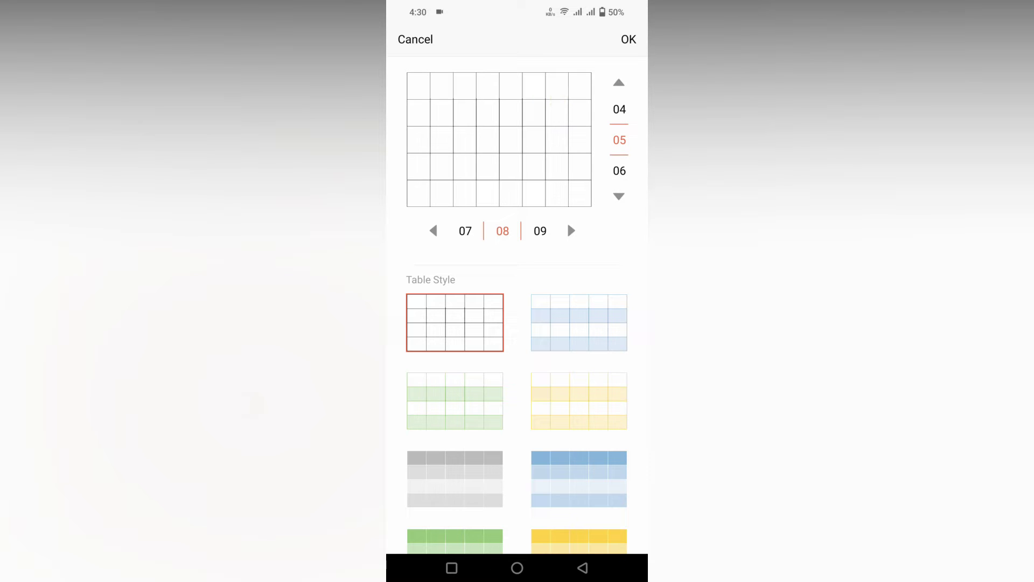
click(619, 83)
click(618, 83)
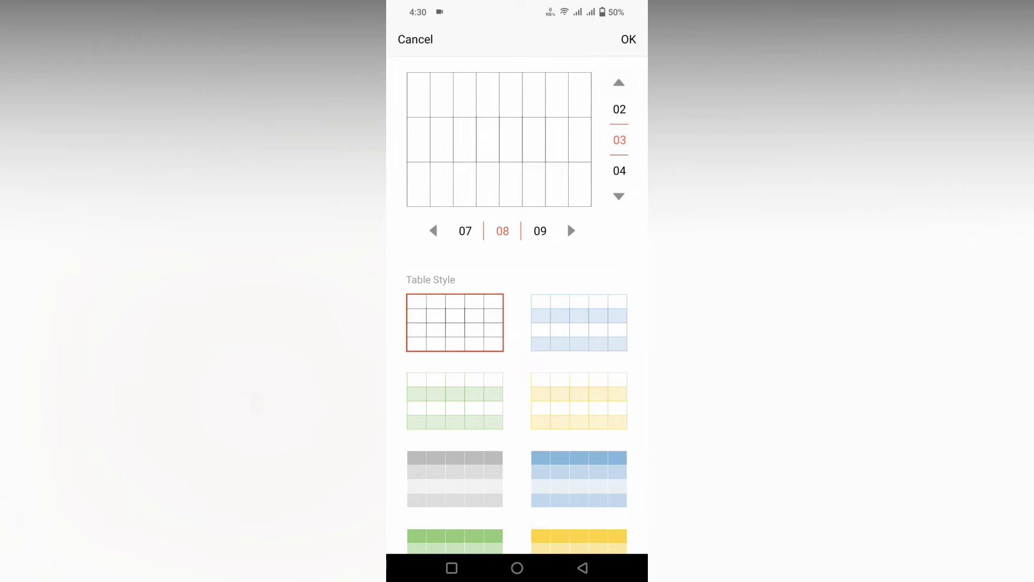
click(455, 479)
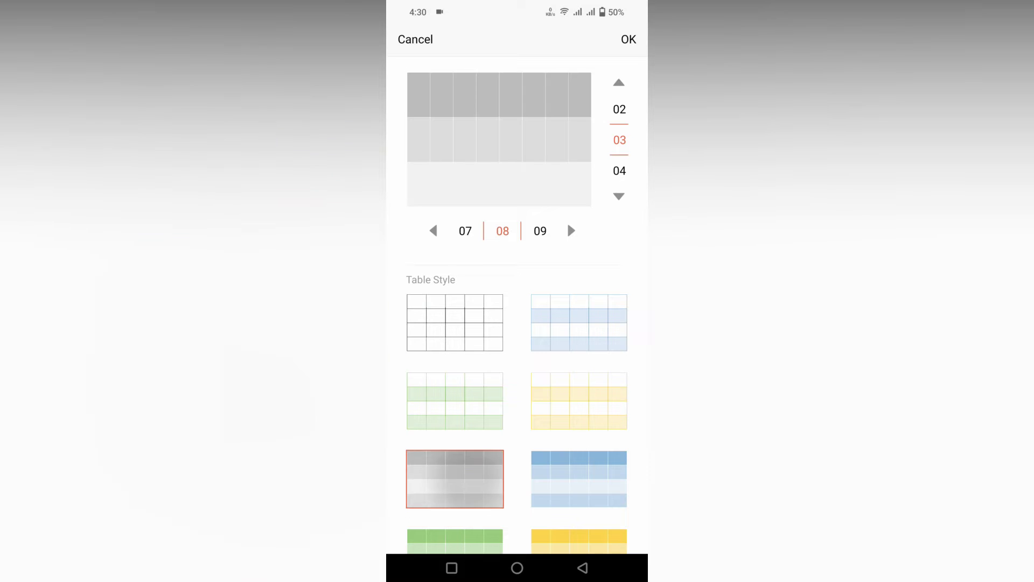
click(628, 38)
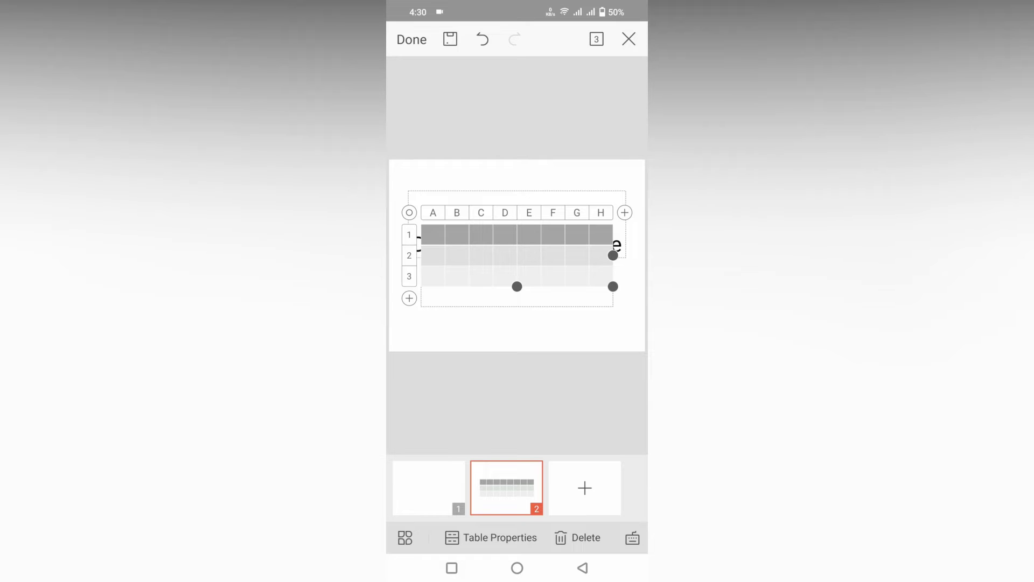
Select cells across columns F and G and bring up the table editing tools.
click(557, 250)
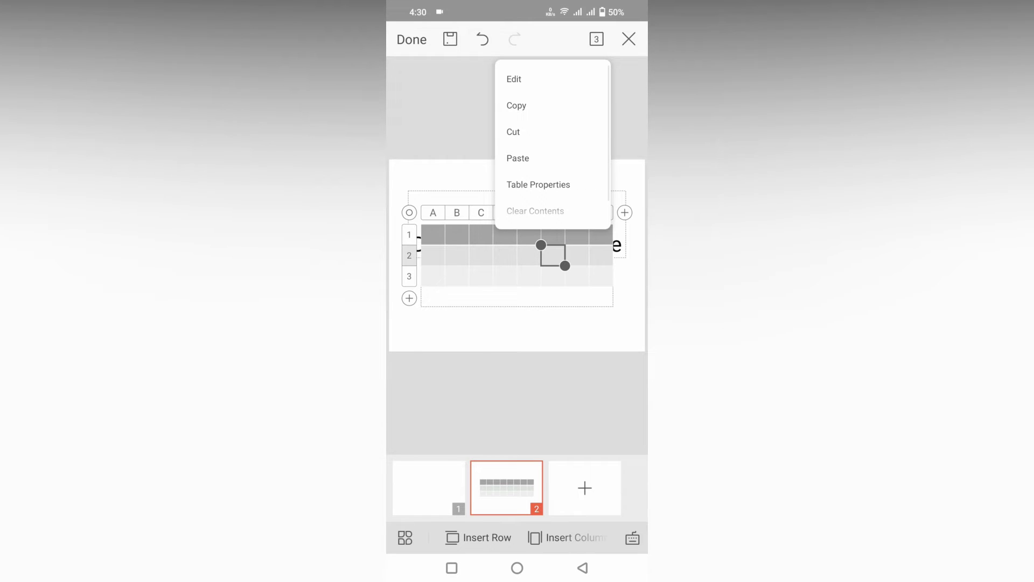
click(529, 255)
click(559, 266)
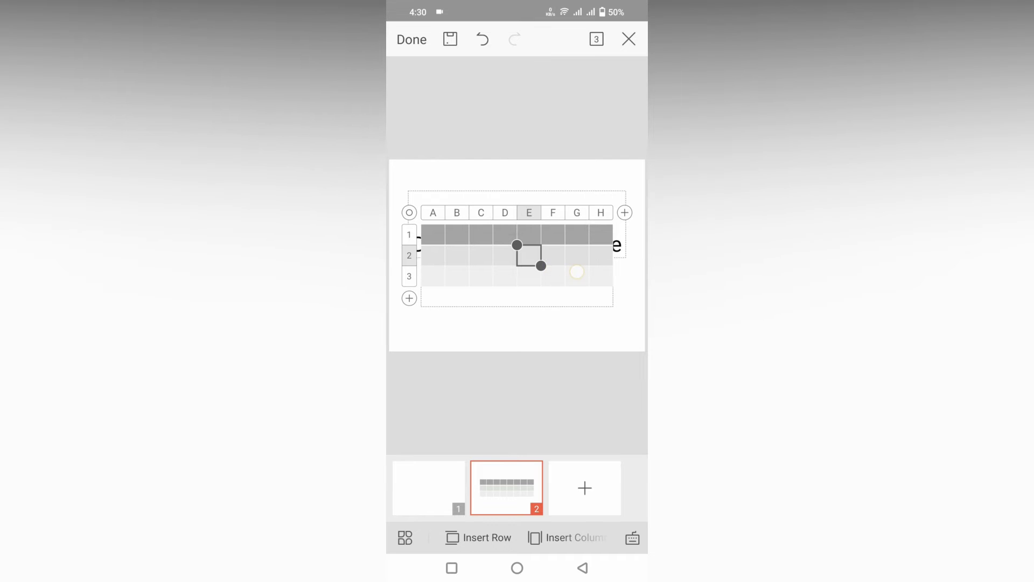
drag(541, 266, 589, 286)
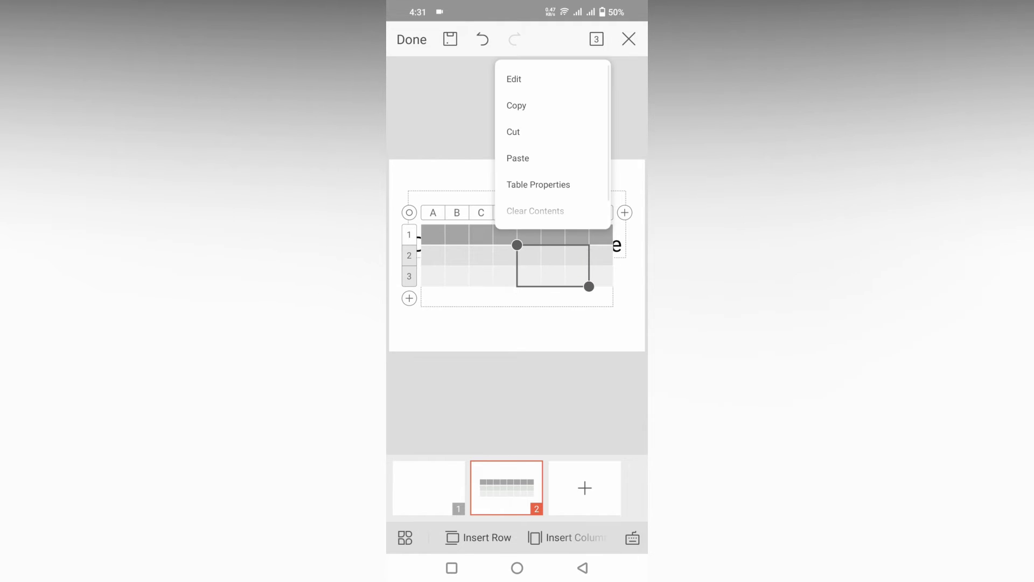
mouse_move(516, 244)
mouse_down()
mouse_move(541, 225)
mouse_move(541, 245)
mouse_up()
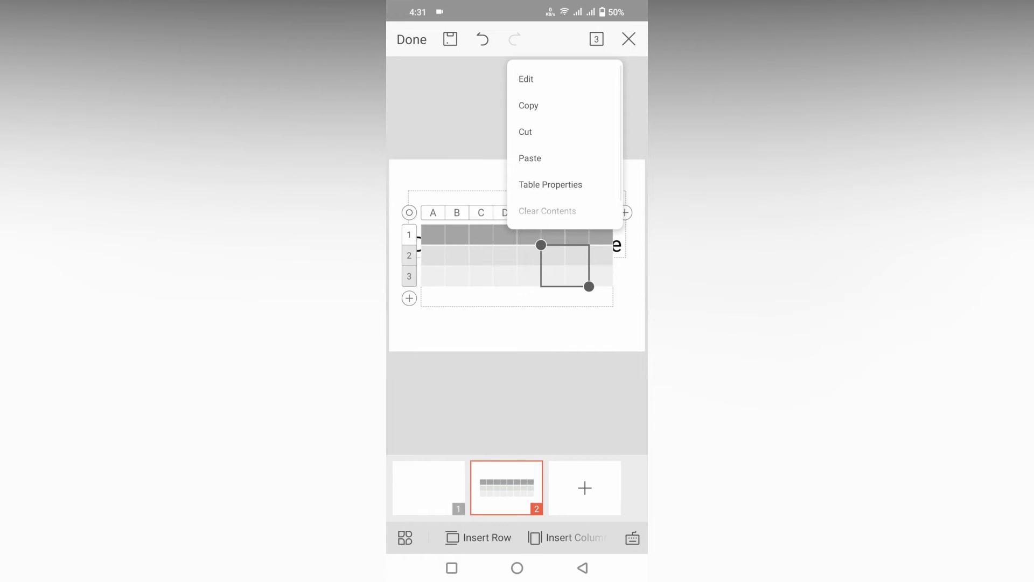
click(632, 537)
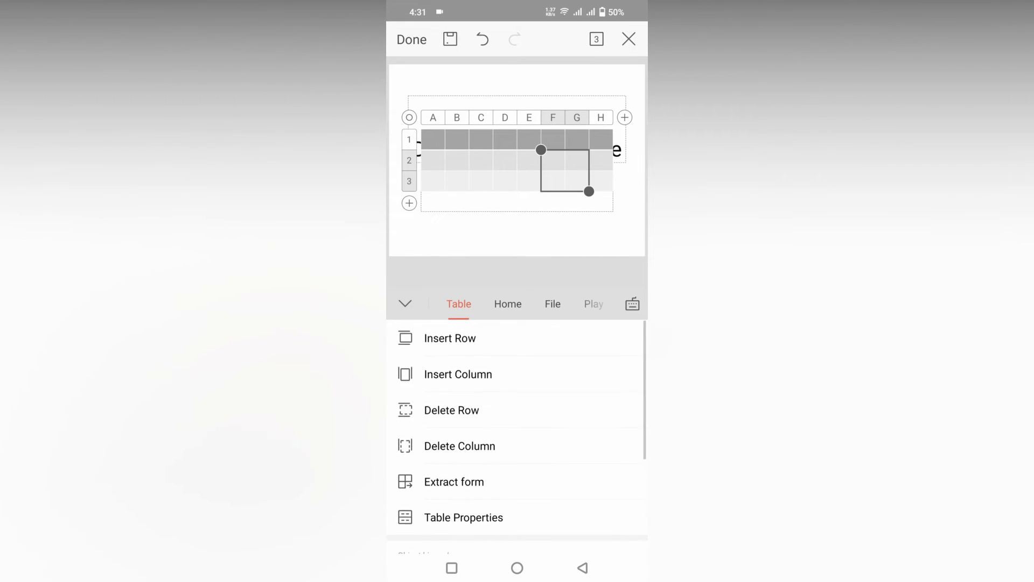
scroll(570, 435, down, 3)
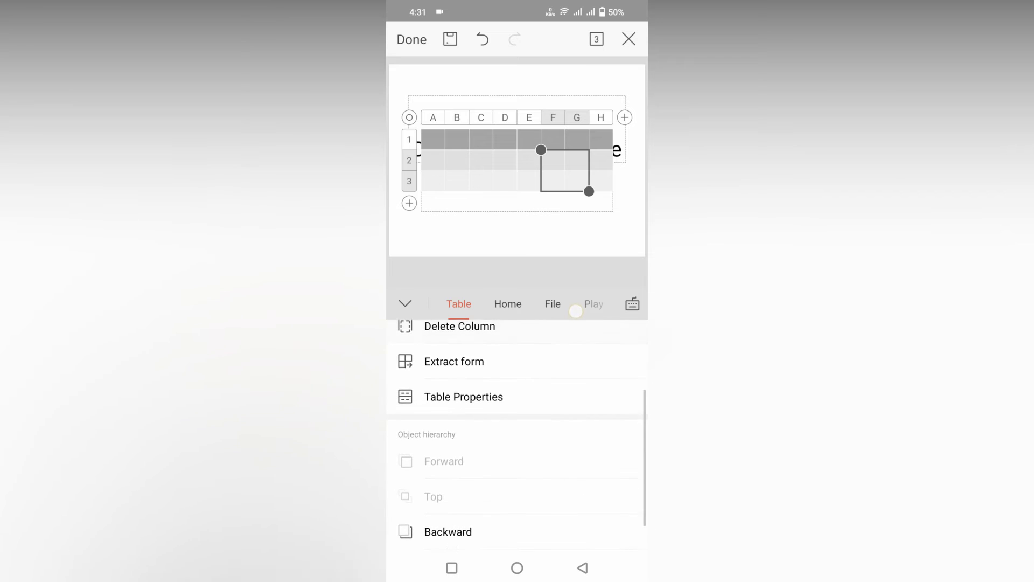
Delete the selected F–G columns, then select cells D2 and D1.
click(517, 337)
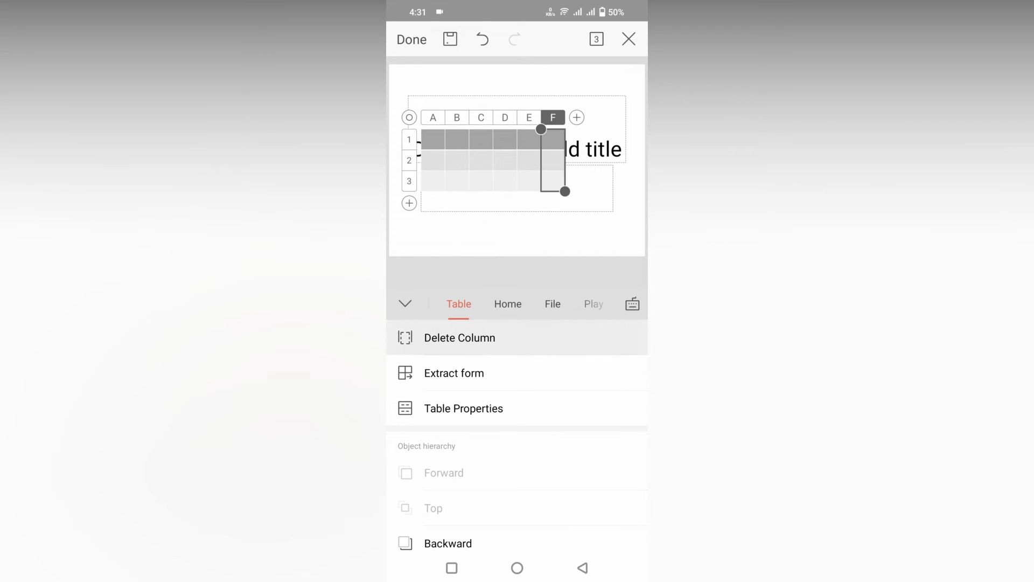
click(553, 161)
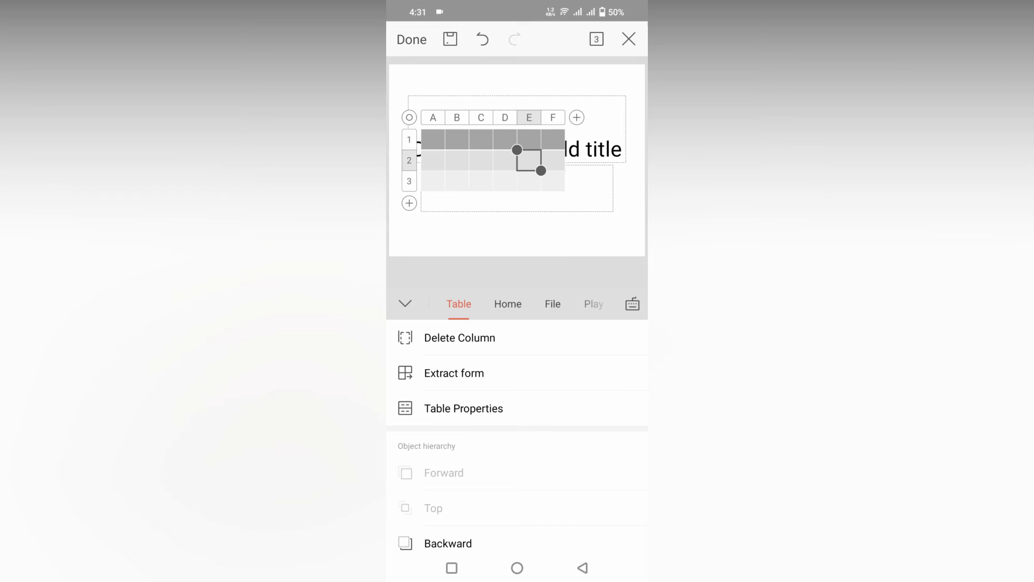
click(505, 160)
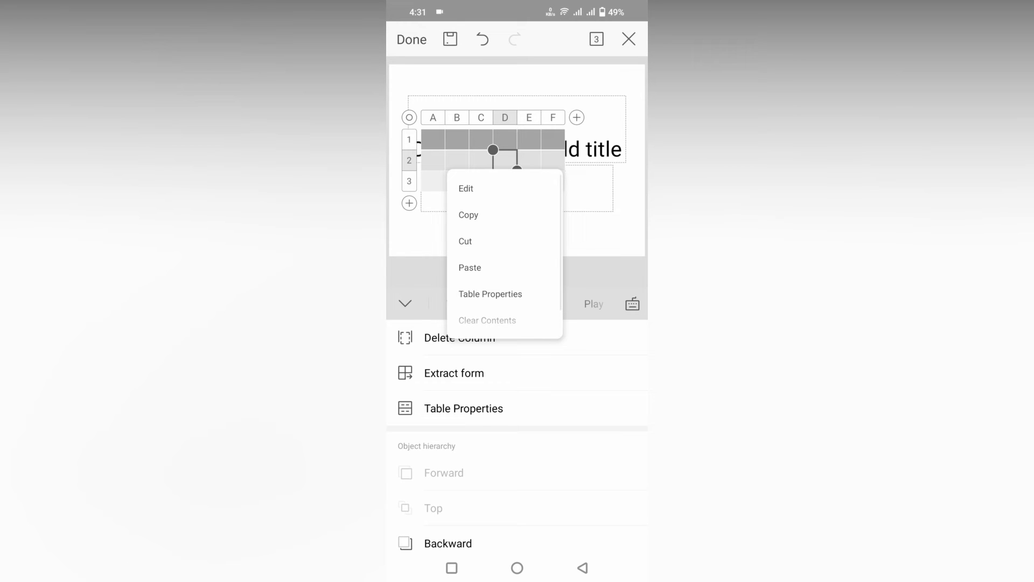
click(505, 140)
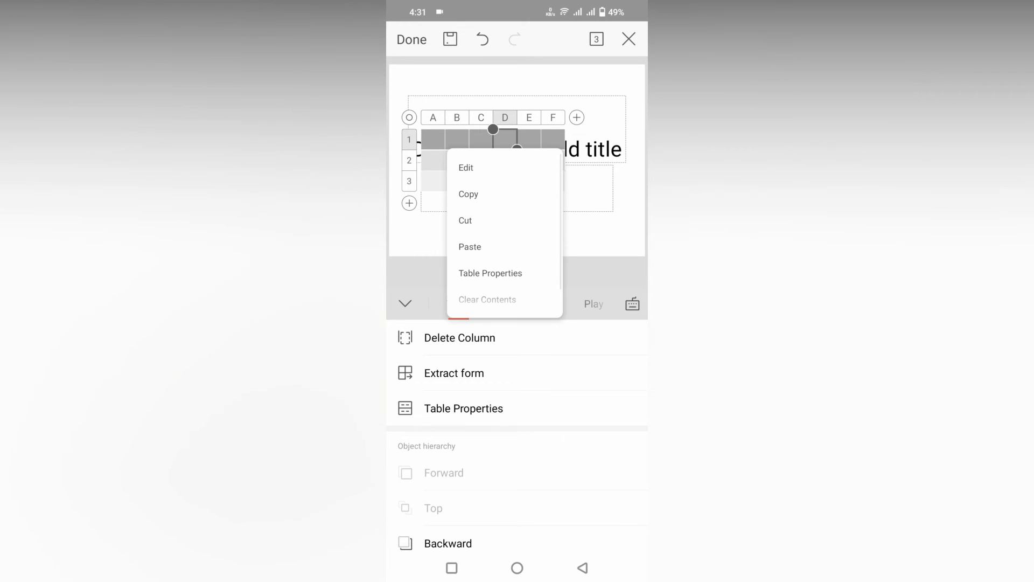
Select column D cells from D1 down to D3 and restore the table tools.
click(465, 167)
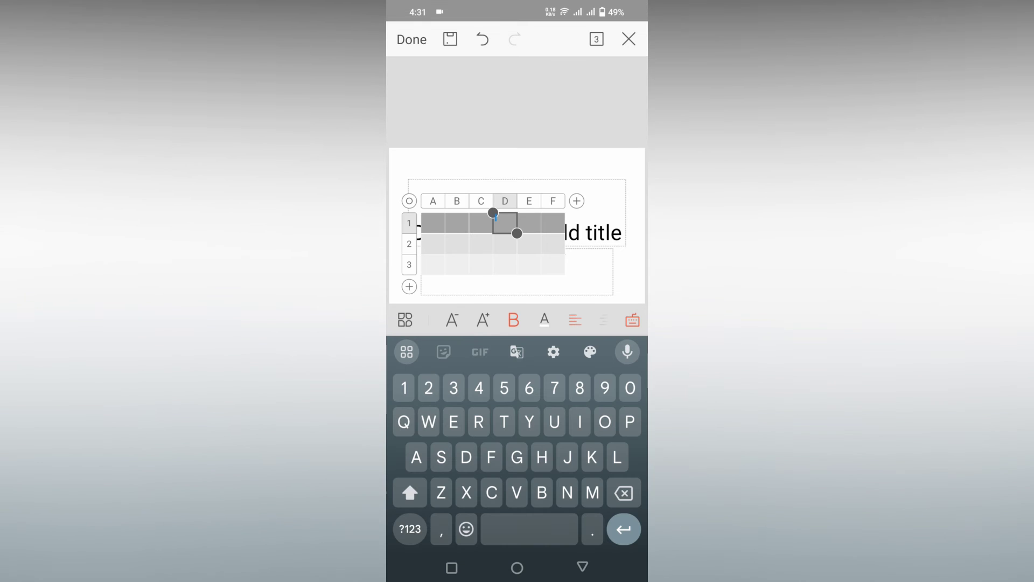
text(443)
click(505, 264)
click(405, 319)
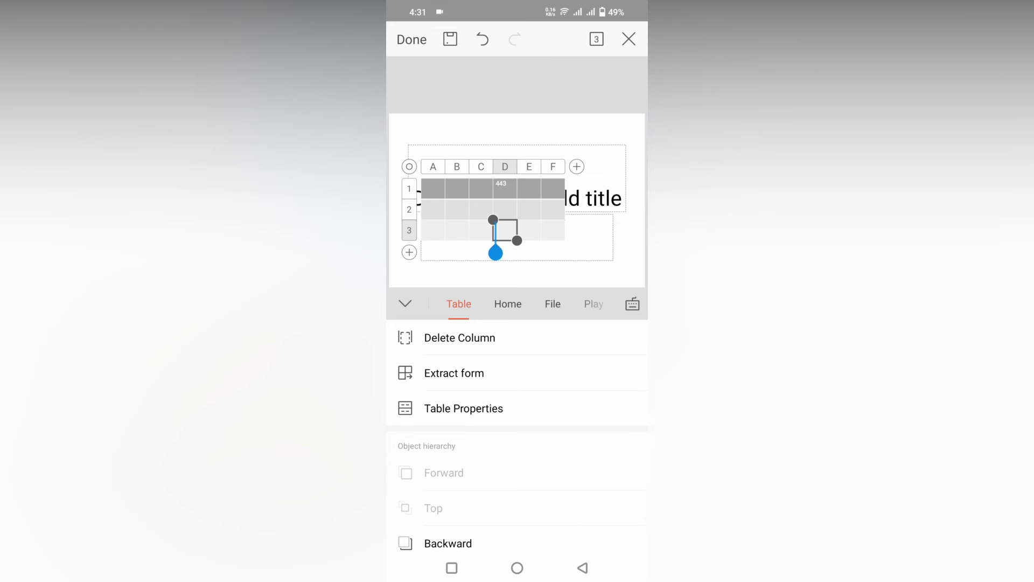
Delete four more extra columns, trimming the table toward columns A and B.
click(546, 341)
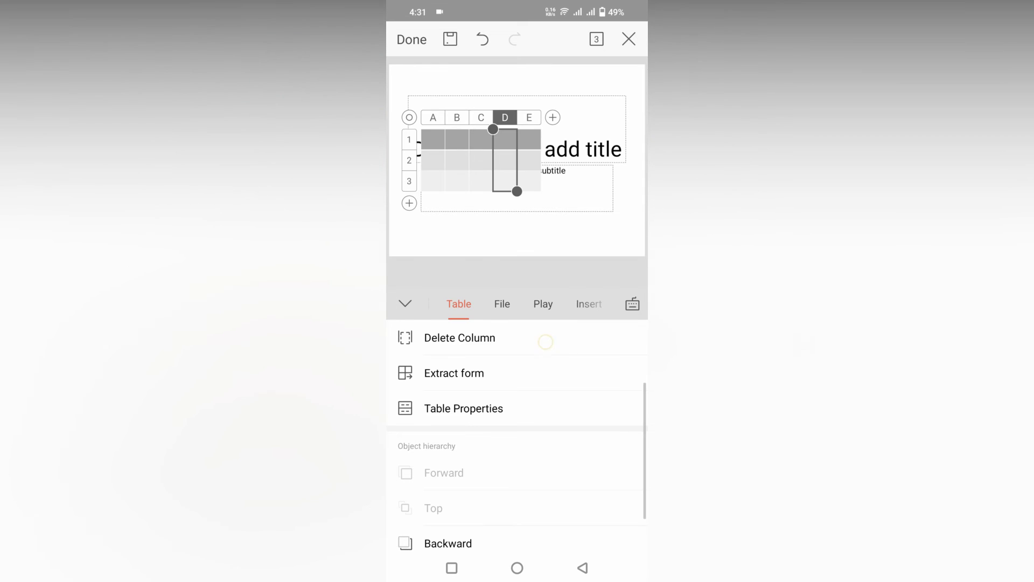
click(548, 337)
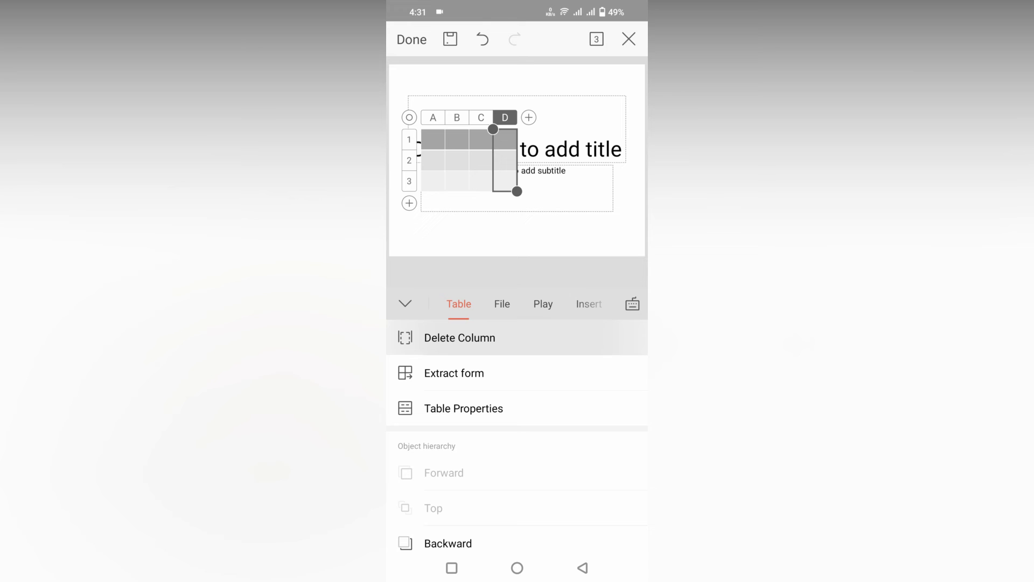
click(518, 337)
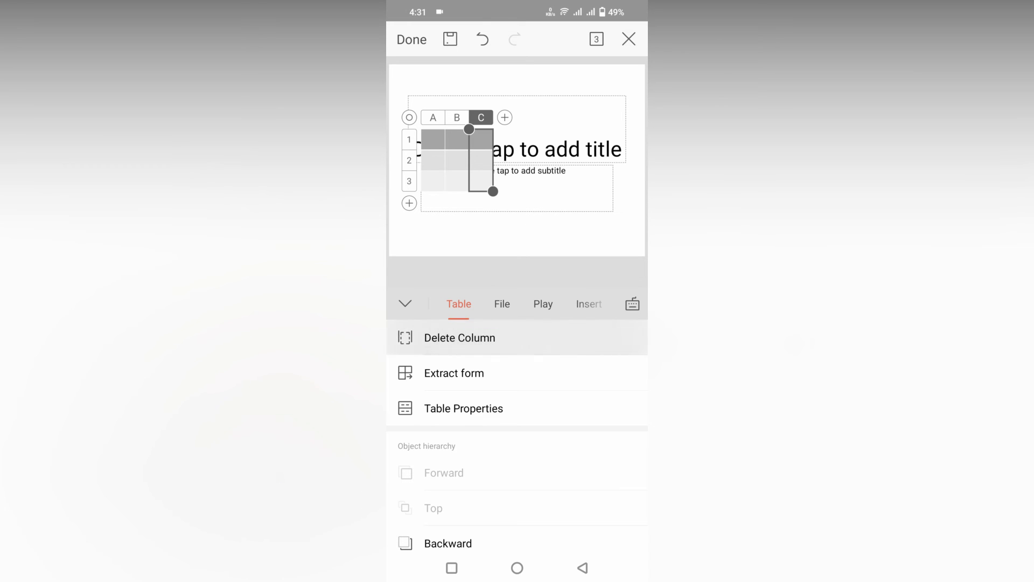
click(517, 336)
Drag the table's corner outward to enlarge it, then select cell B3.
click(405, 304)
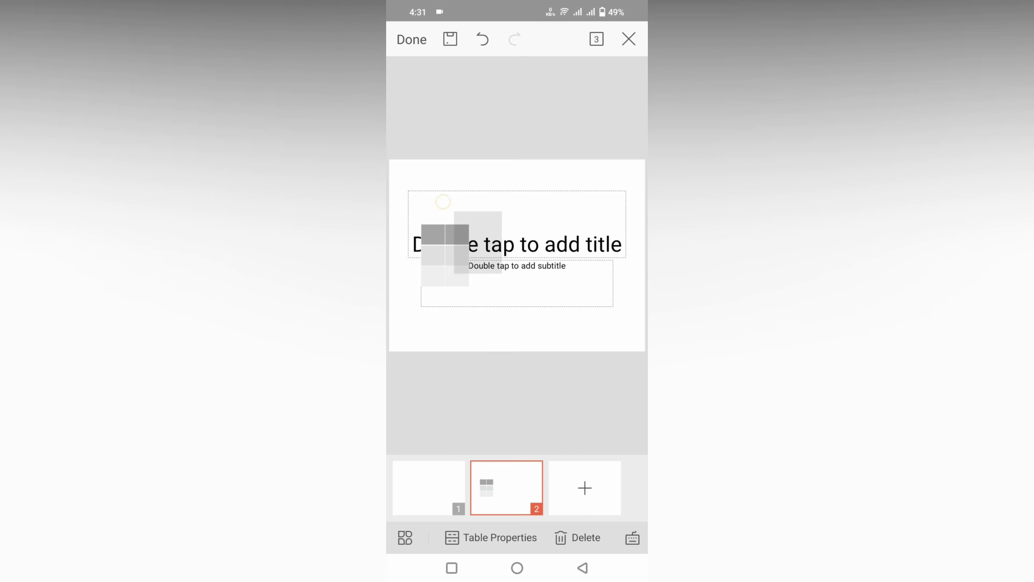
drag(482, 267, 542, 345)
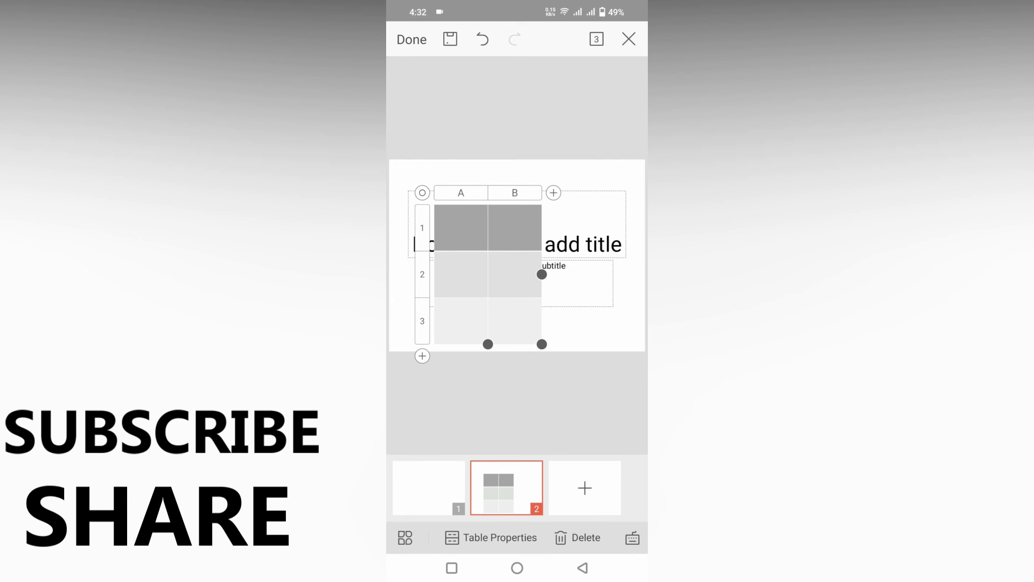
click(632, 537)
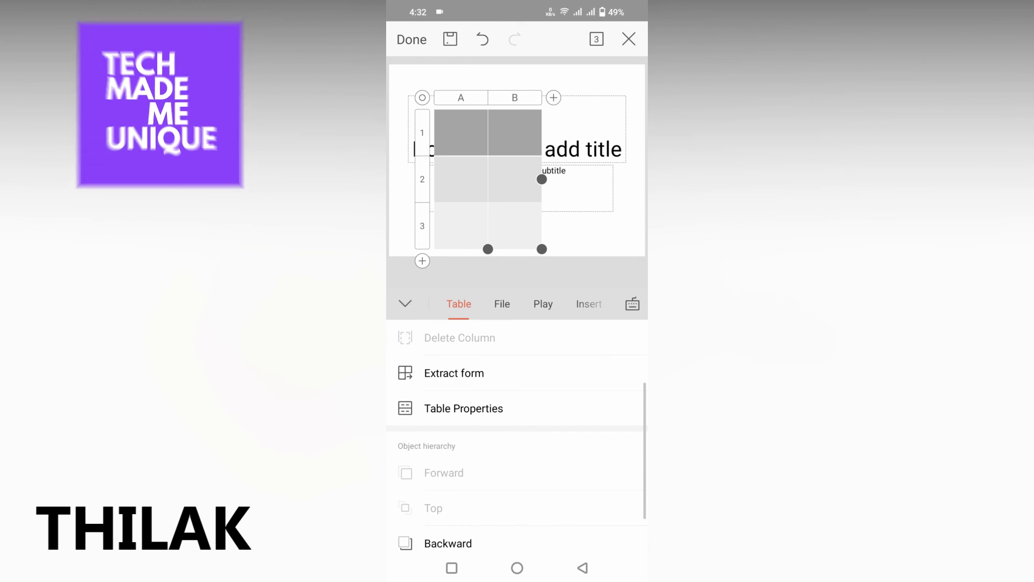
click(515, 226)
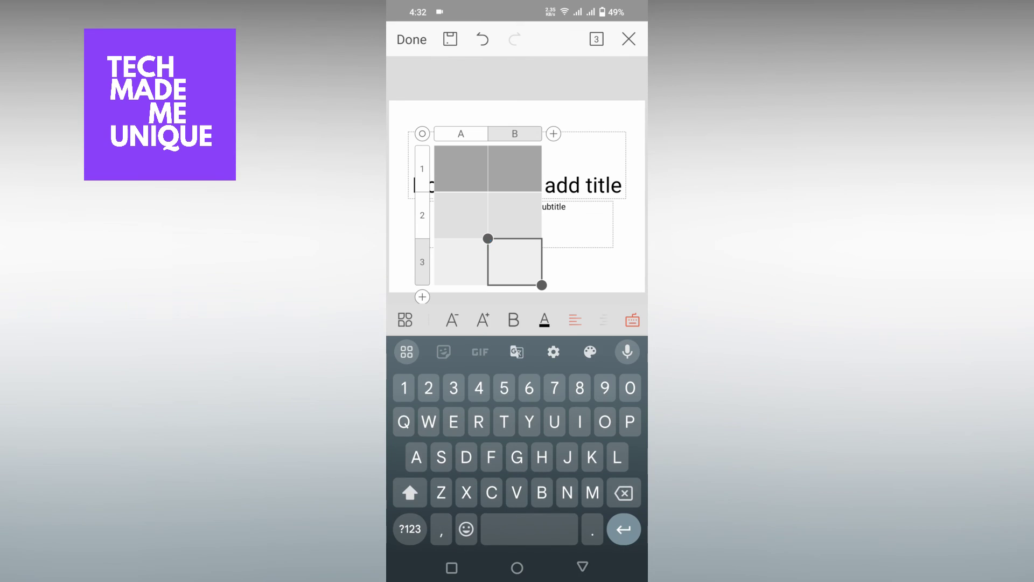